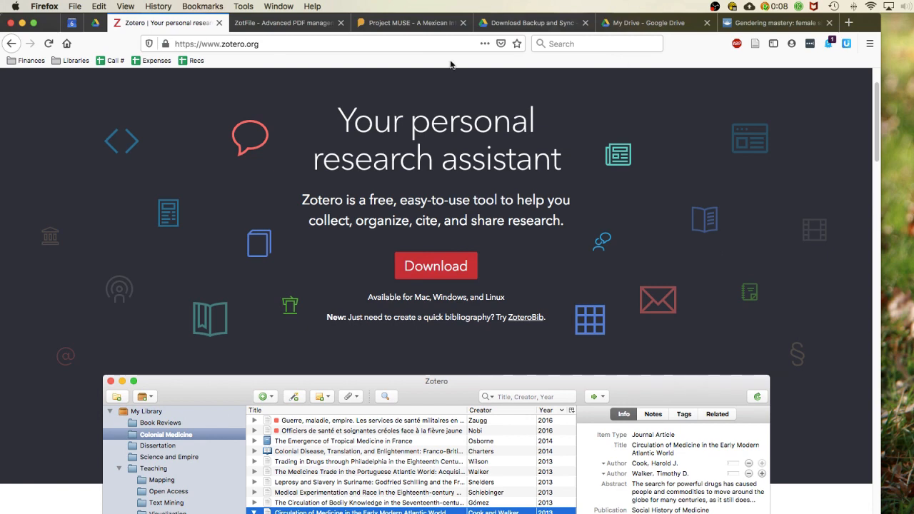
Download the article PDF from the Project MUSE page and select project_muse_714134.pdf in the Downloads folder in Finder.
click(271, 22)
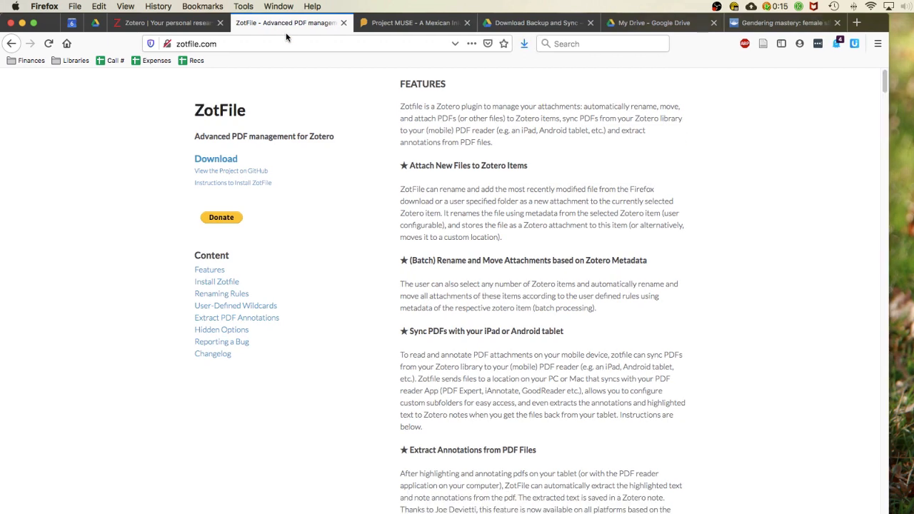
click(414, 22)
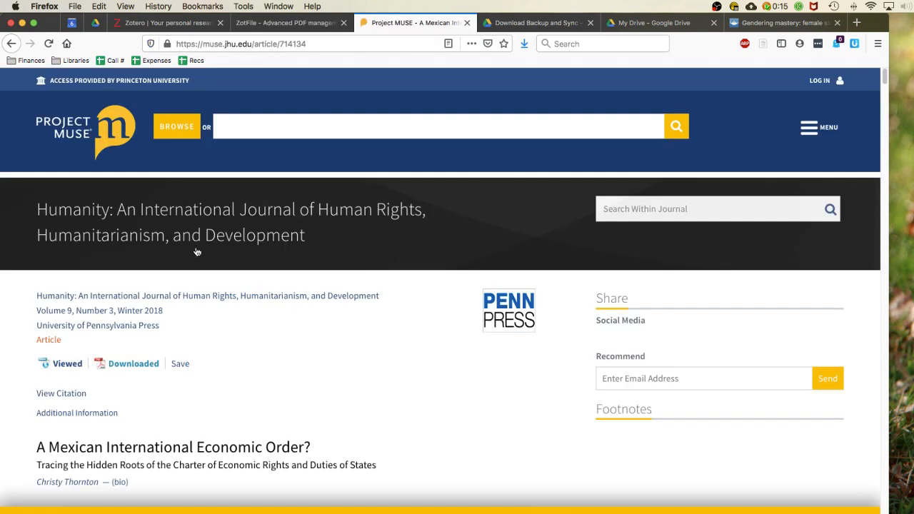
click(134, 368)
key(super+Tab)
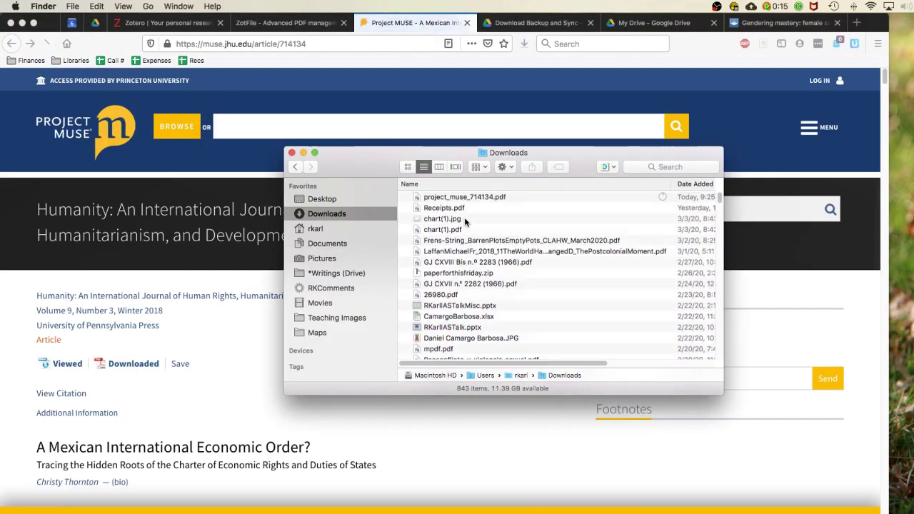
click(514, 198)
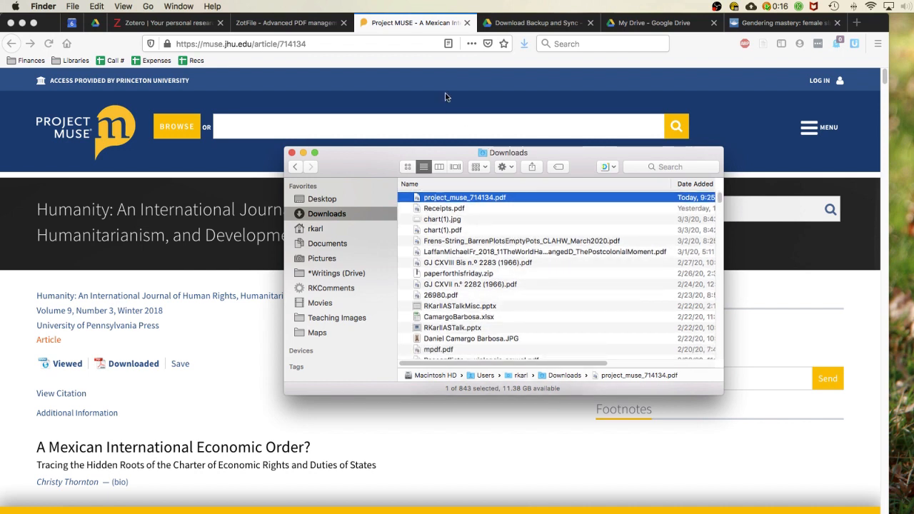
Save the Project MUSE article from Firefox to Zotero's Video collection and expand its entry in Zotero to show the attachment.
click(559, 77)
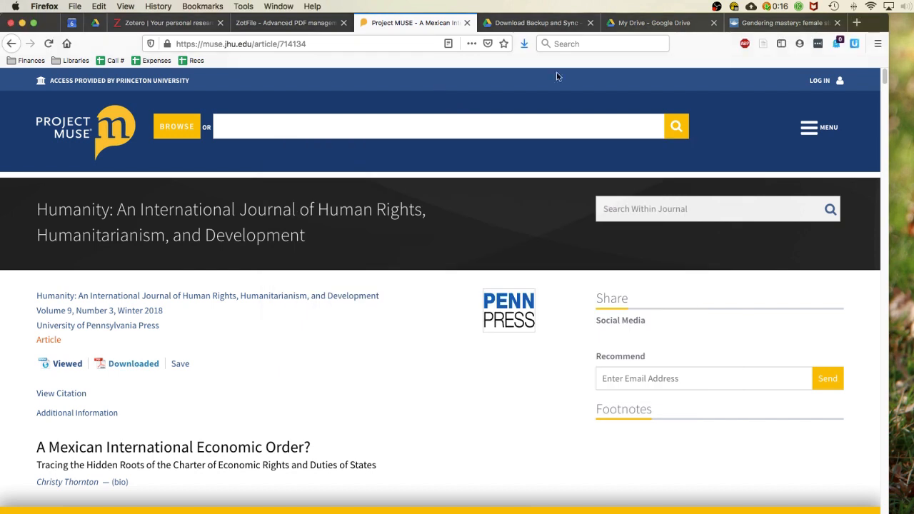
click(763, 44)
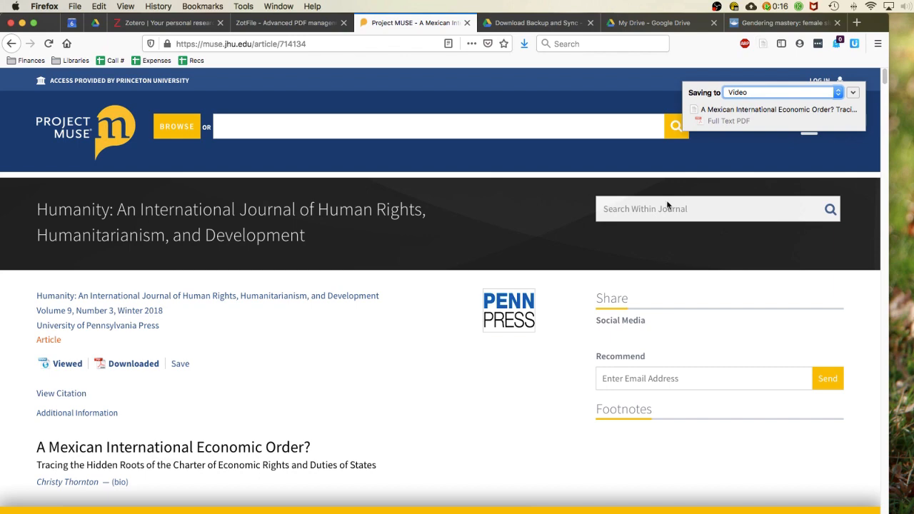
key(super+Tab)
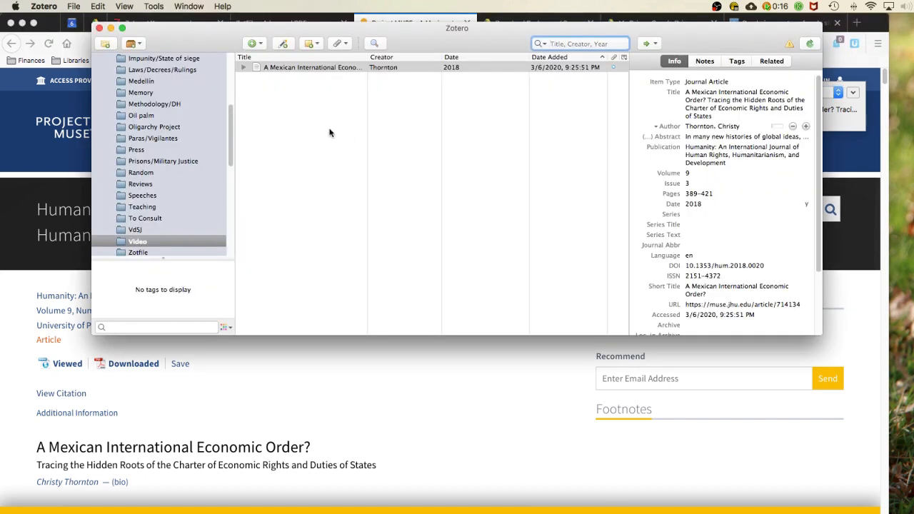
click(244, 67)
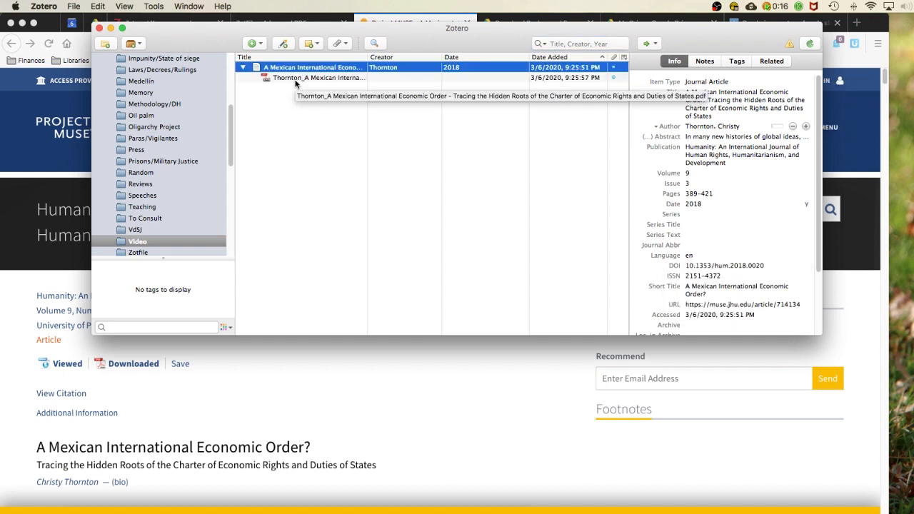
Open the ZotFile preferences and view the renaming rules for attachments.
click(189, 5)
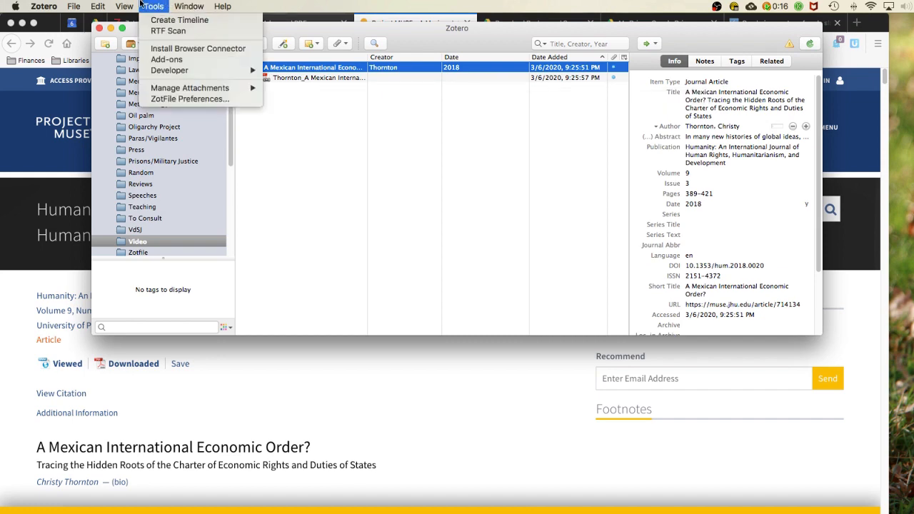
click(157, 99)
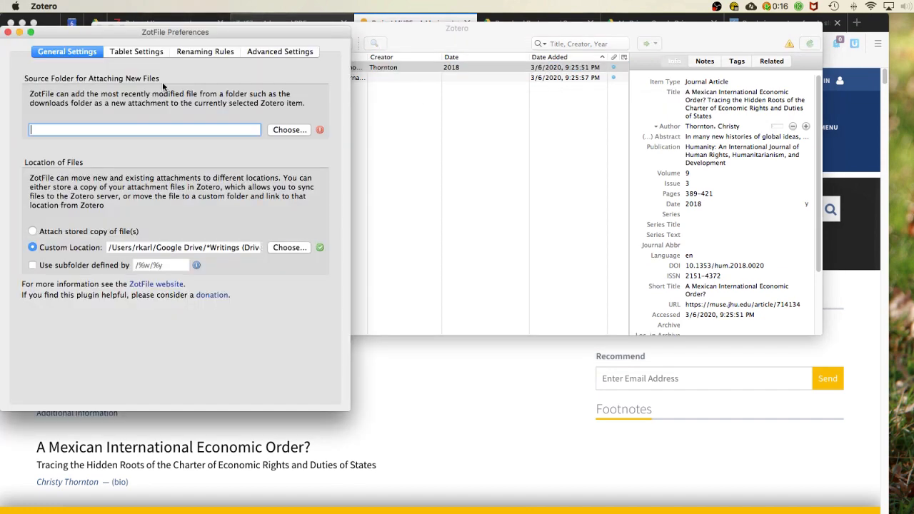
click(204, 52)
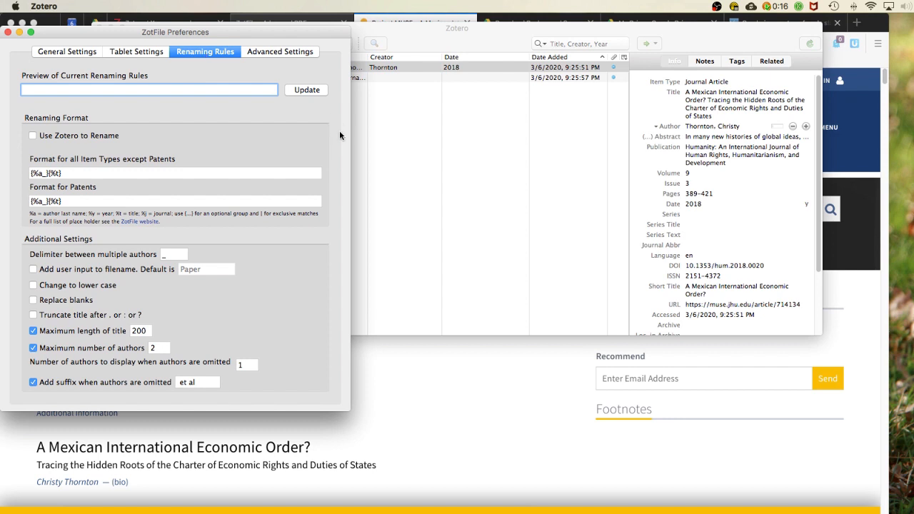
Switch to Firefox and view the Backup and Sync download page and the My Drive folder list in Google Drive.
click(443, 398)
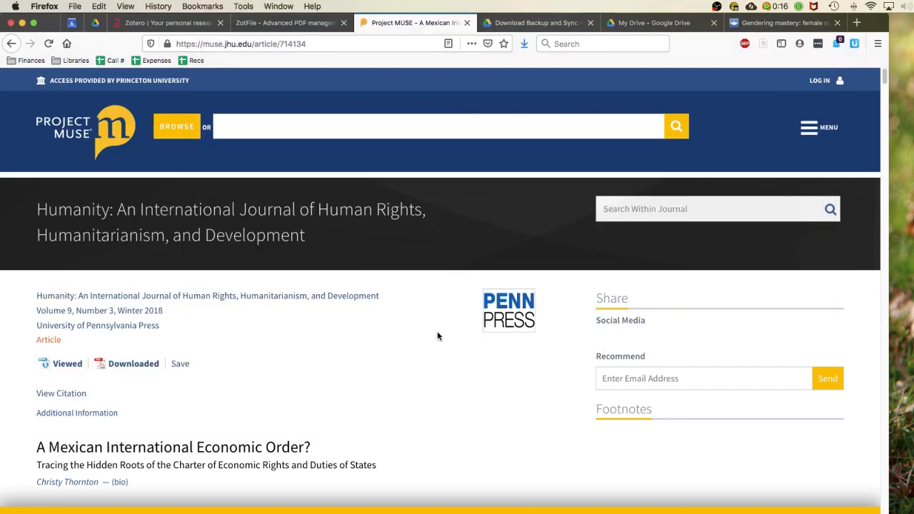
click(517, 26)
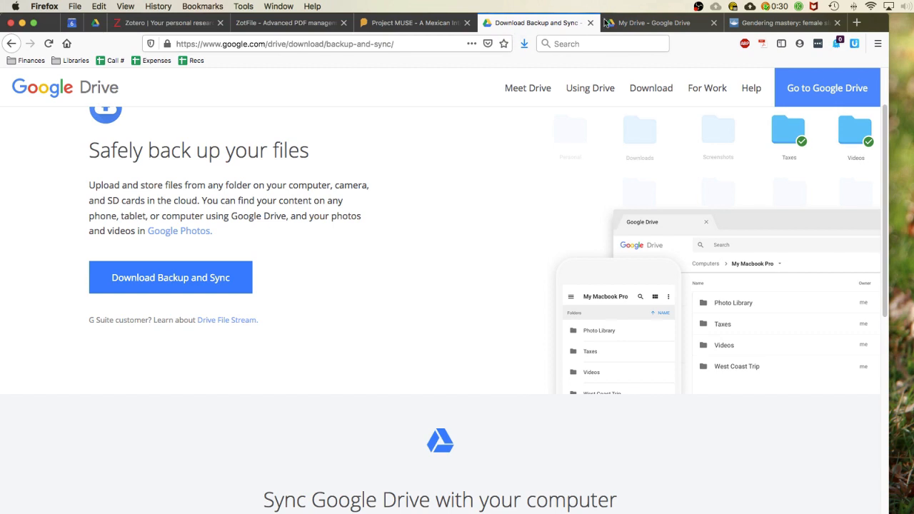
click(630, 26)
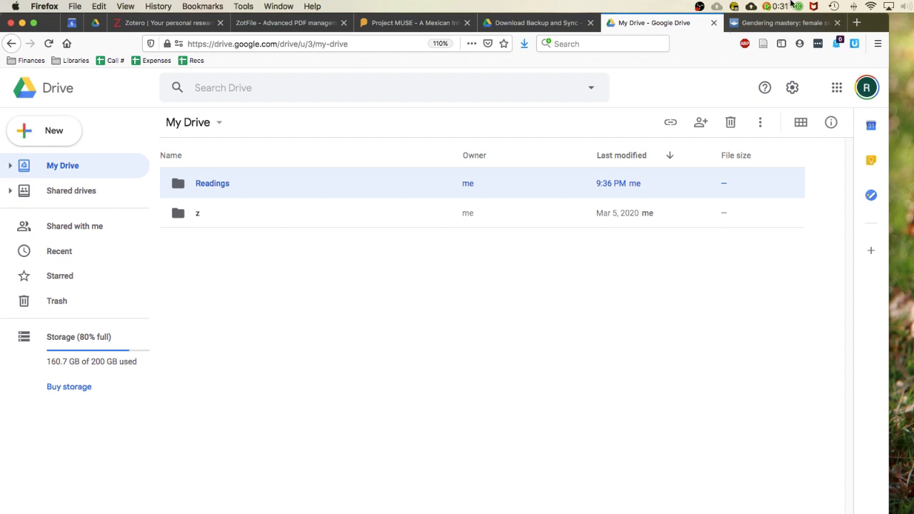
Set up Backup and Sync with Desktop, Documents and Pictures excluded from backup, syncing only the Readings folder from Google Drive.
click(717, 5)
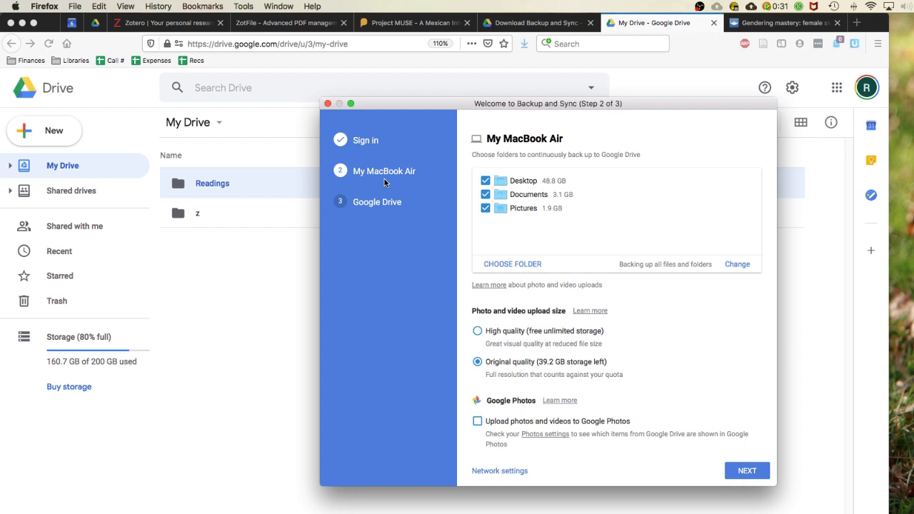
click(486, 180)
click(486, 194)
click(485, 208)
click(746, 472)
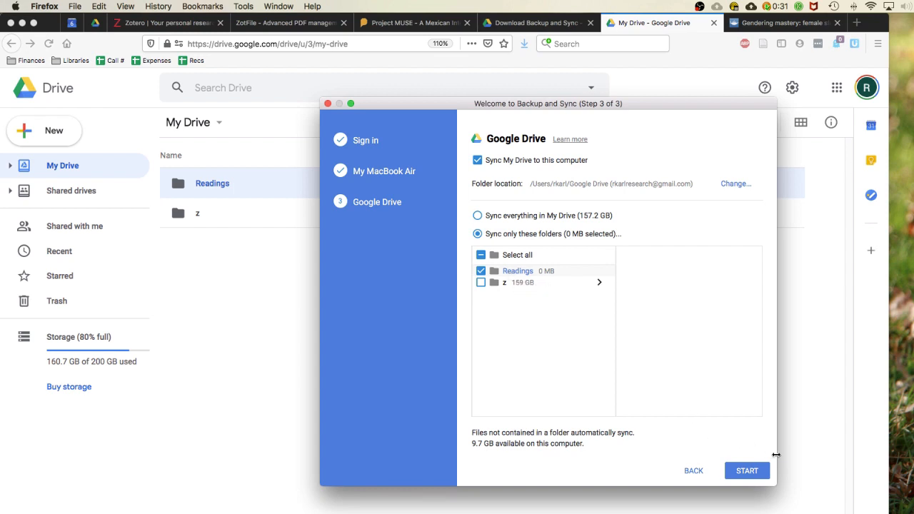
click(748, 471)
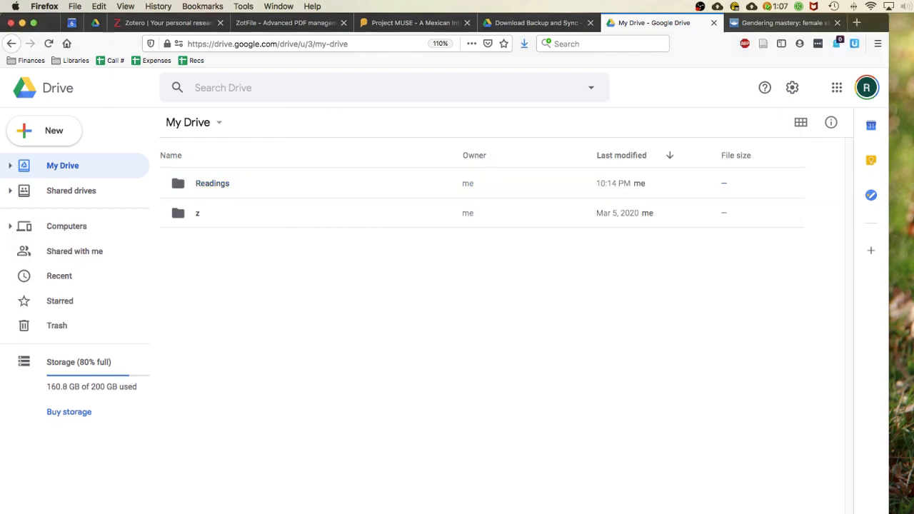
Add the Readings folder to the Finder sidebar favorites and remove the Google Drive entry from them.
key(super+Tab)
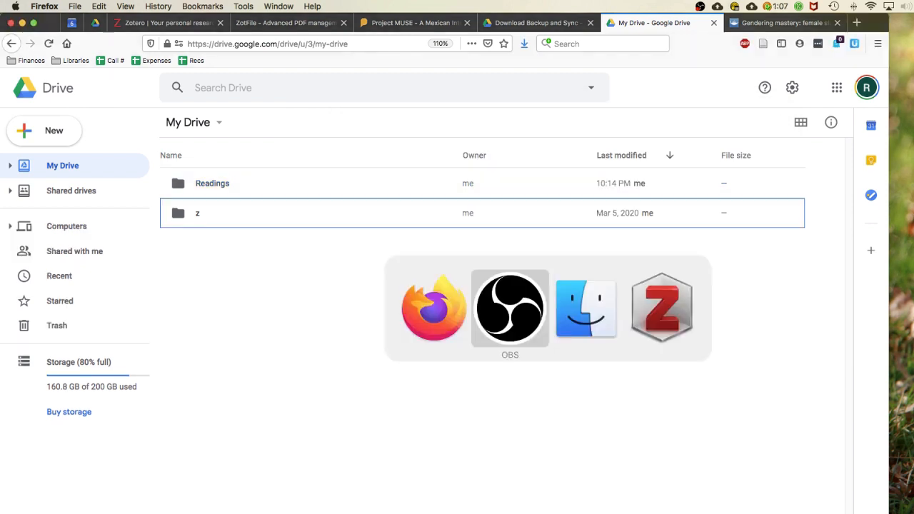
key(super+Tab)
drag(446, 200, 378, 221)
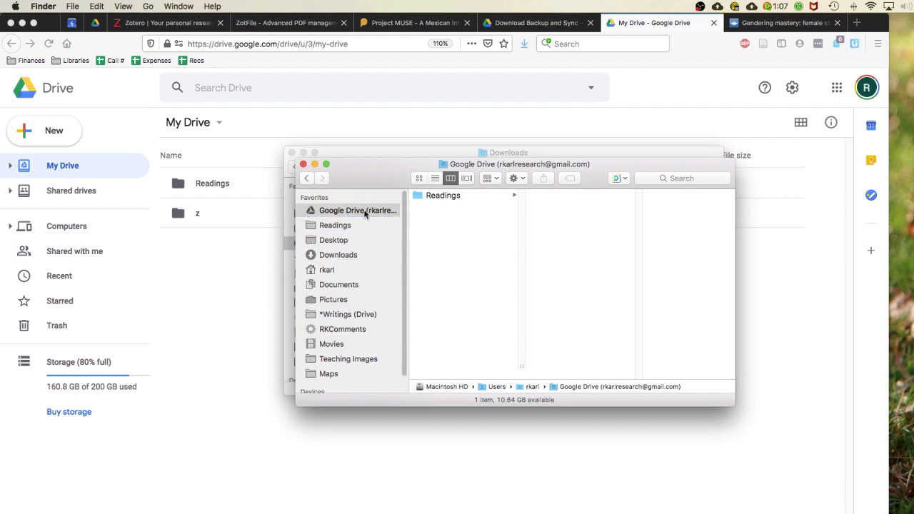
right_click(363, 211)
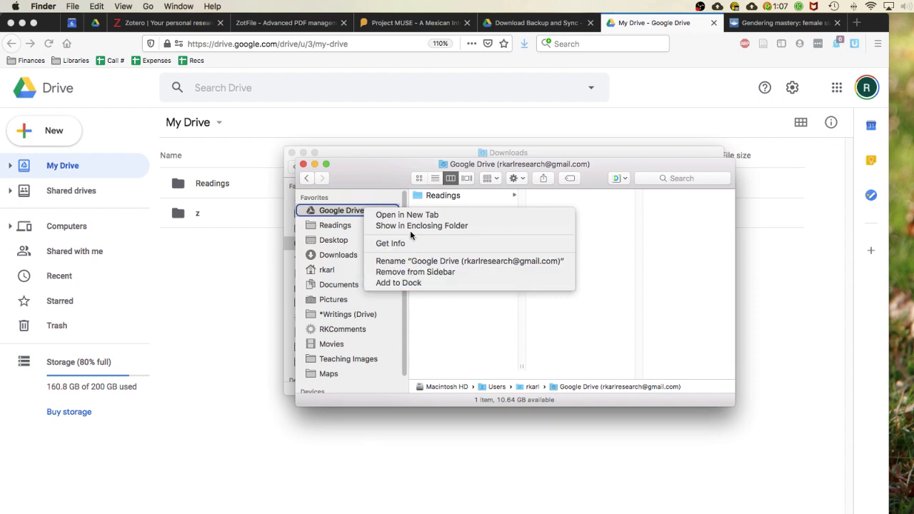
click(406, 271)
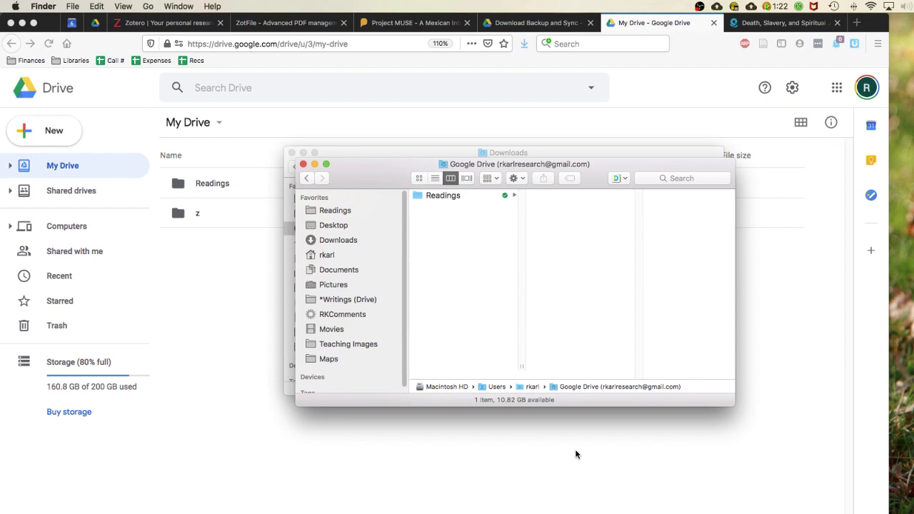
Switch to Zotero and set ZotFile's custom location for attachments to the Google Drive Readings folder.
key(super+Tab)
click(159, 6)
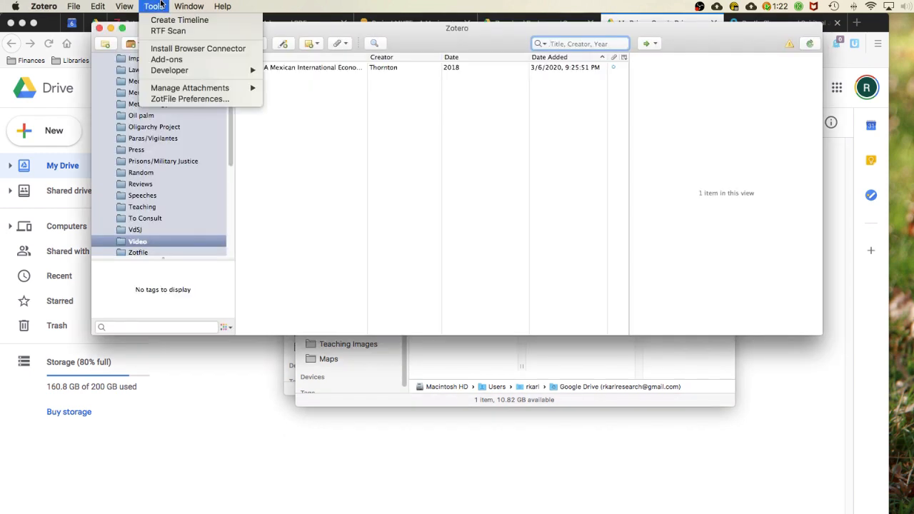
click(158, 100)
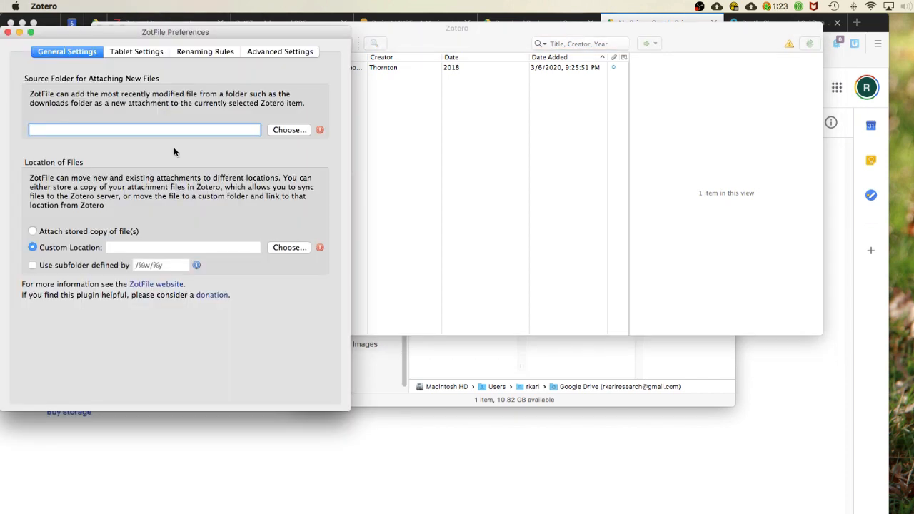
click(281, 248)
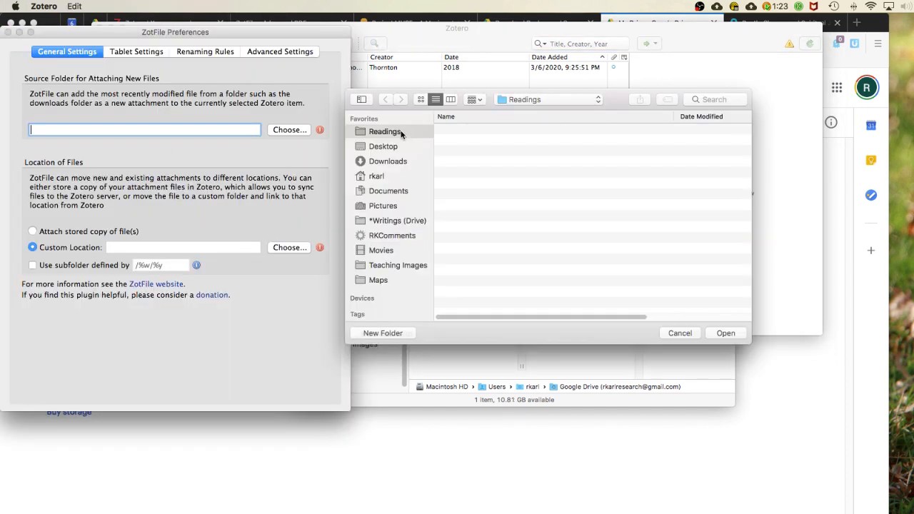
click(723, 333)
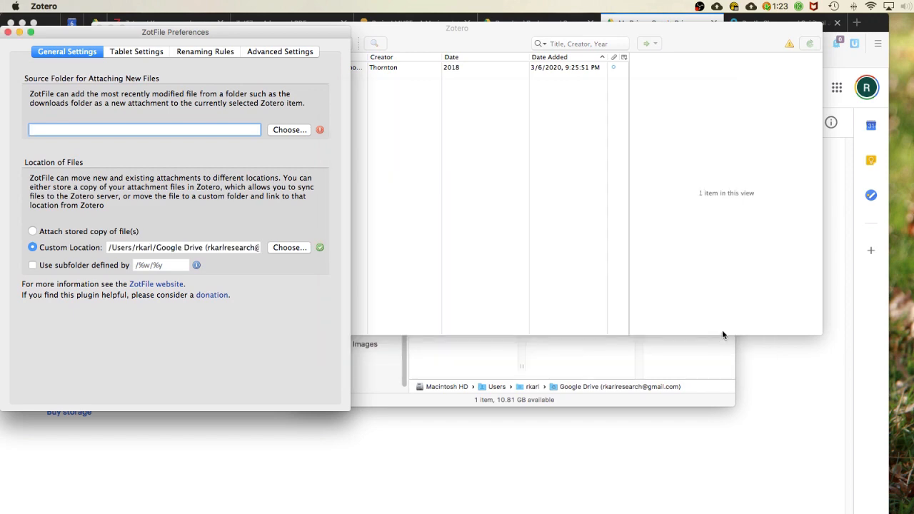
Save the OpenEdition article "Death, Slavery, and Spiritual Justice on the Colombian Black Pacific (1837)" from Firefox to Zotero's Video collection.
click(681, 434)
click(783, 23)
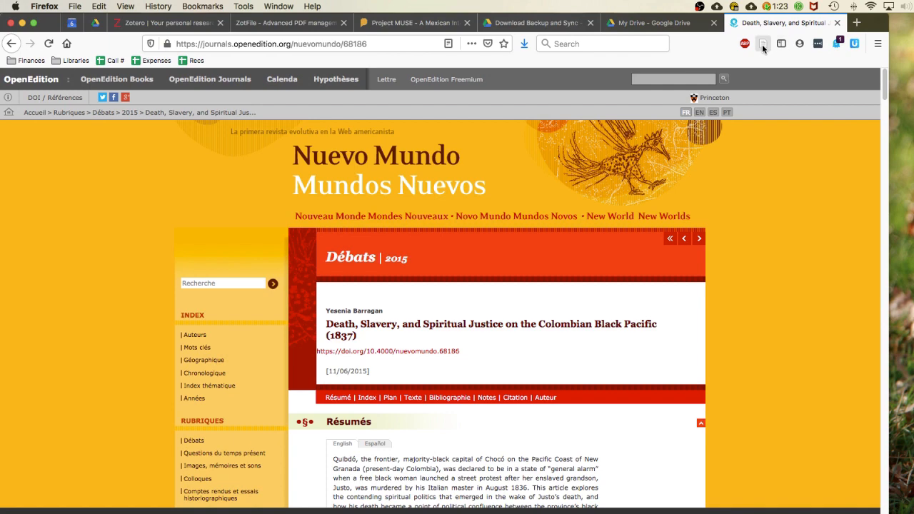
click(763, 45)
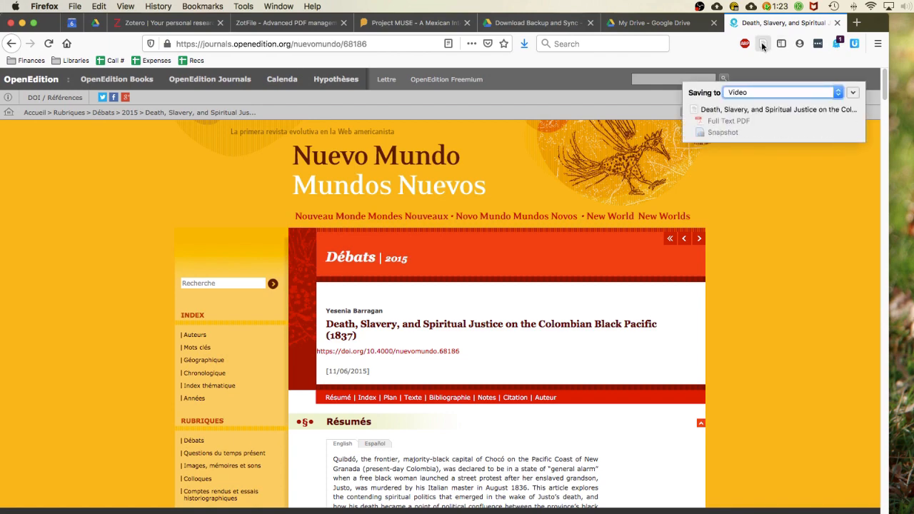
Expand the "Death, Slavery, and Spiritual Justice" item in Zotero and show its attached PDF file in Finder.
click(598, 511)
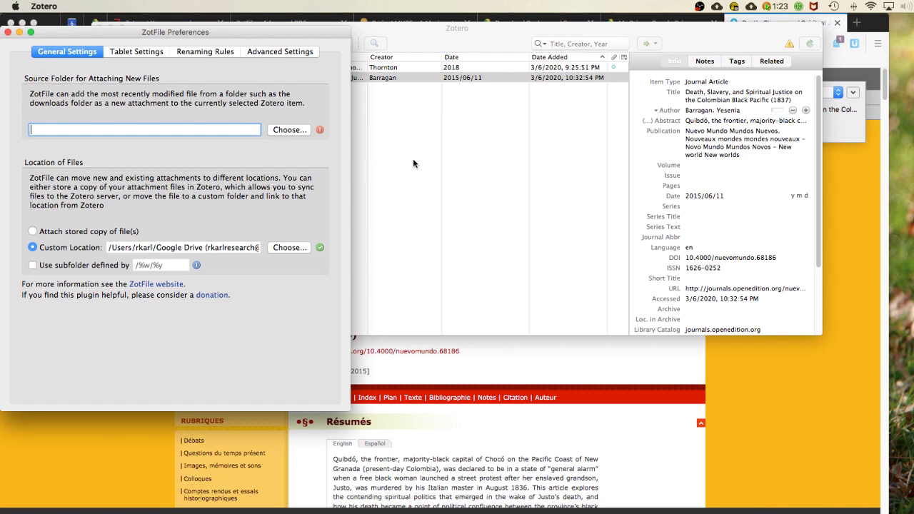
click(414, 153)
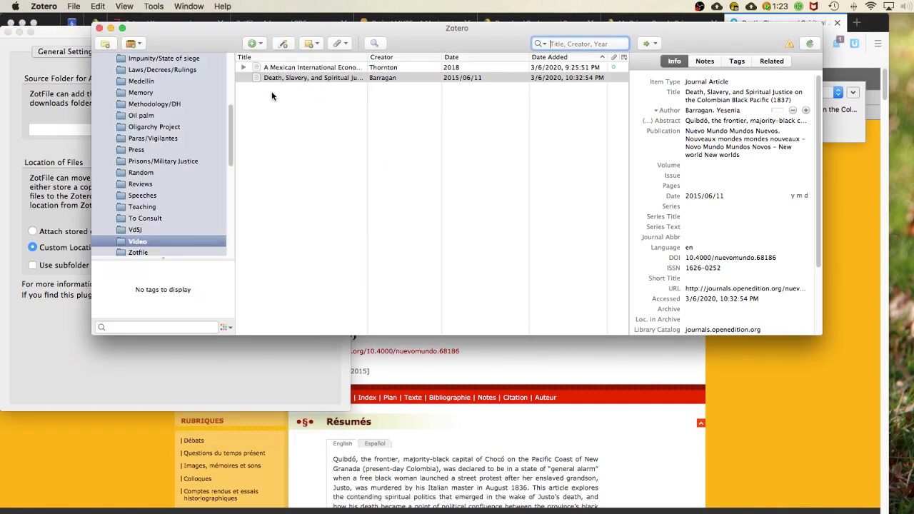
click(243, 77)
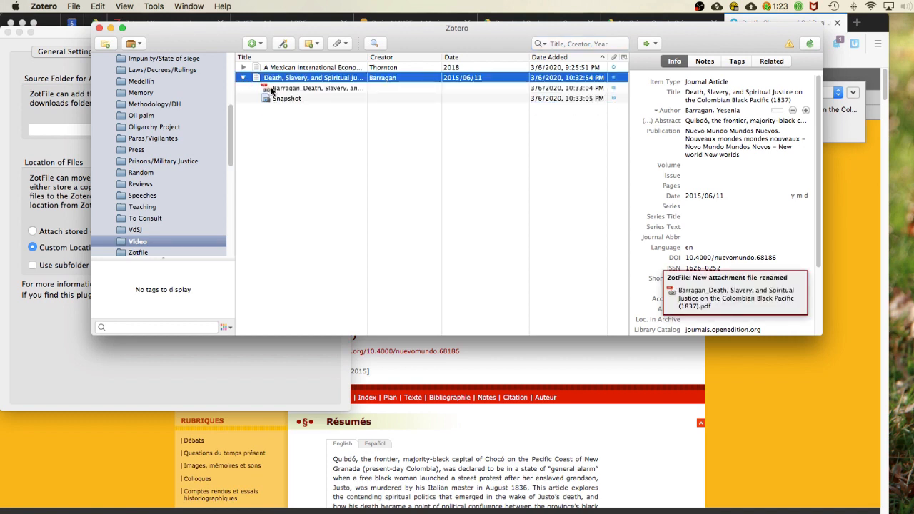
click(271, 88)
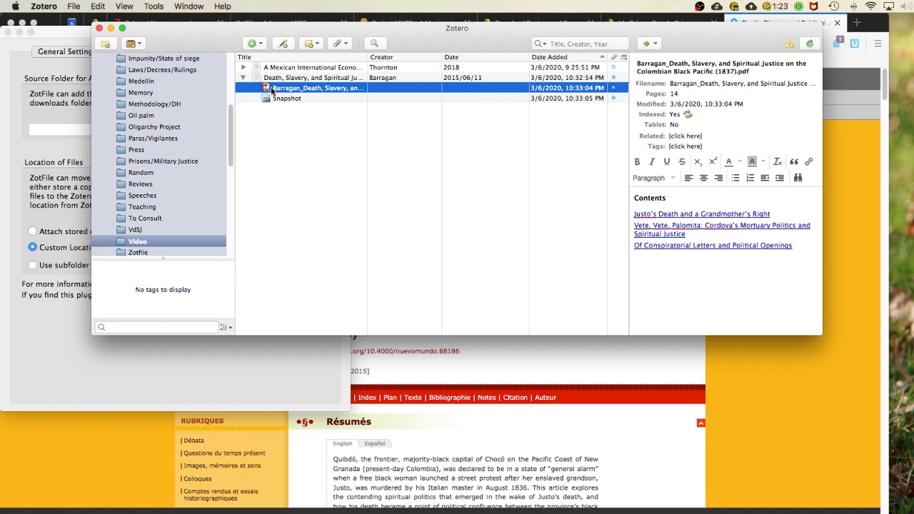
right_click(272, 90)
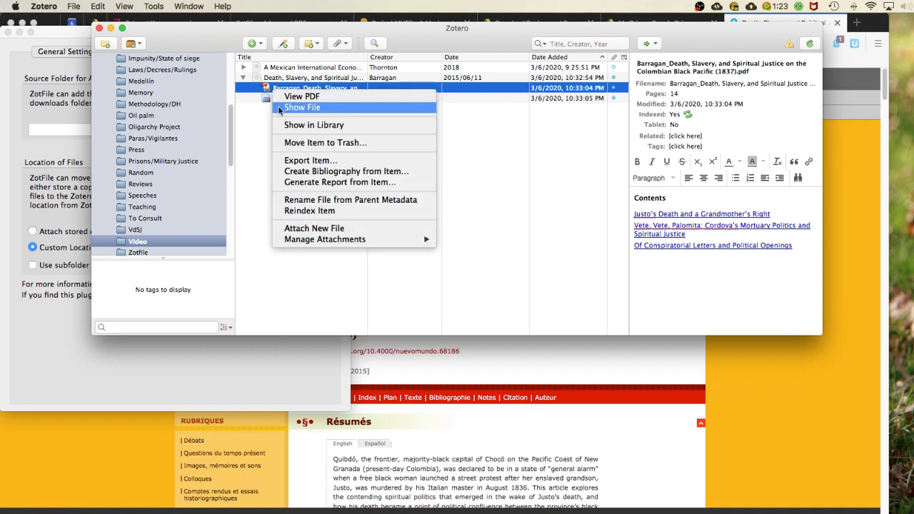
click(280, 110)
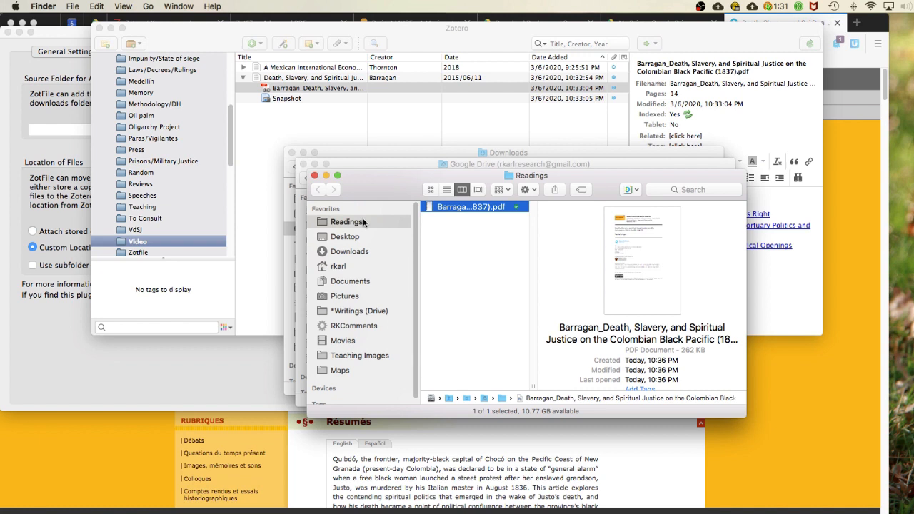
Switch to QuickTime Player and view the tablet recording of the article's PDF being annotated.
key(super+Tab)
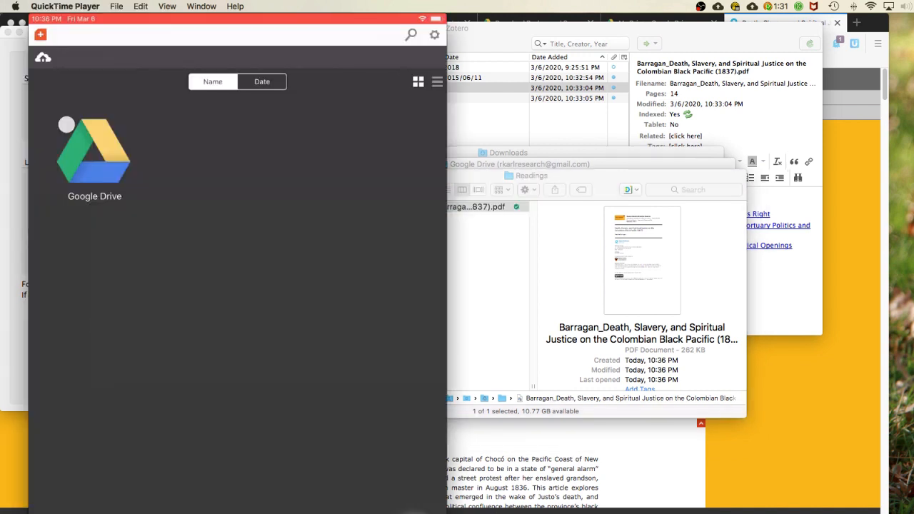
click(238, 465)
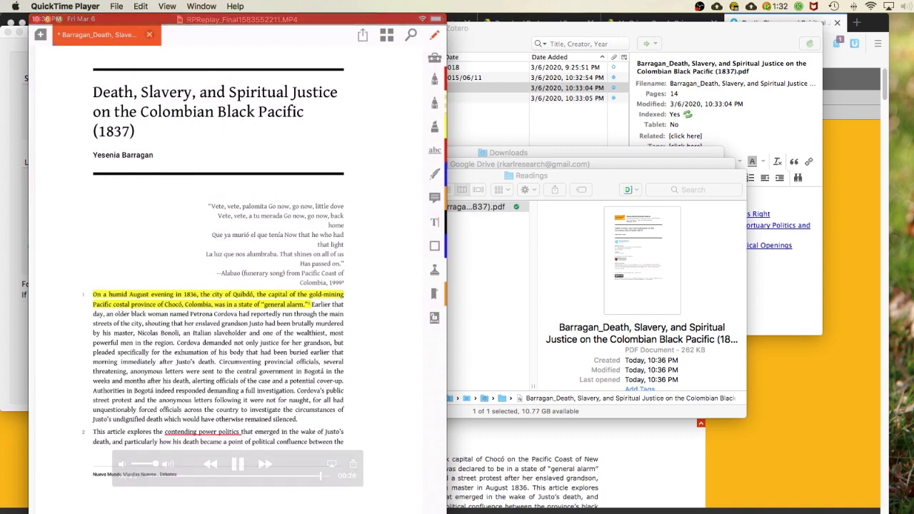
Open the article's PDF from the Readings folder in Finder and view the highlighted and underlined passages on page 2.
click(502, 324)
double_click(456, 209)
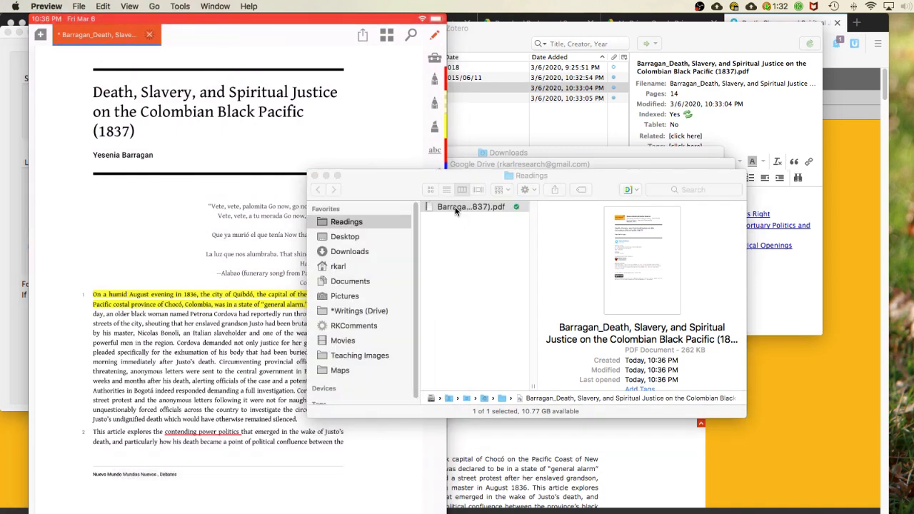
scroll(442, 244, down, 10)
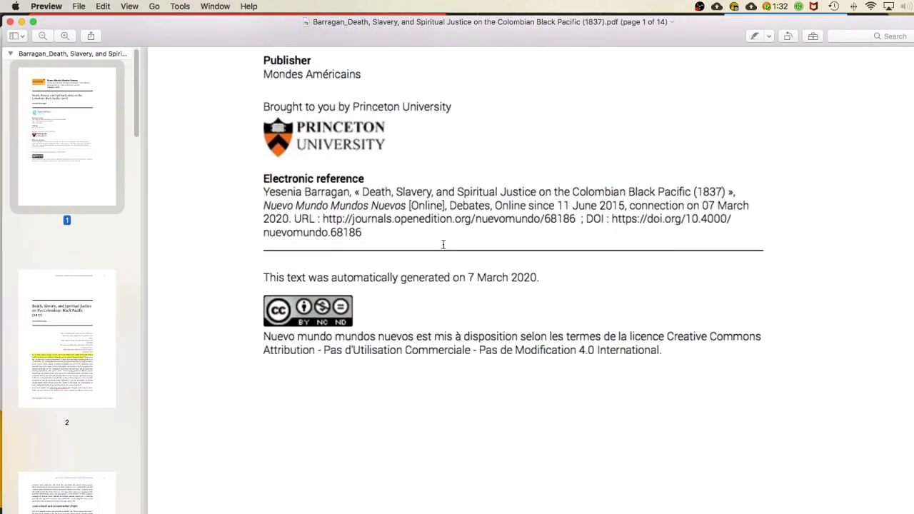
scroll(442, 244, down, 10)
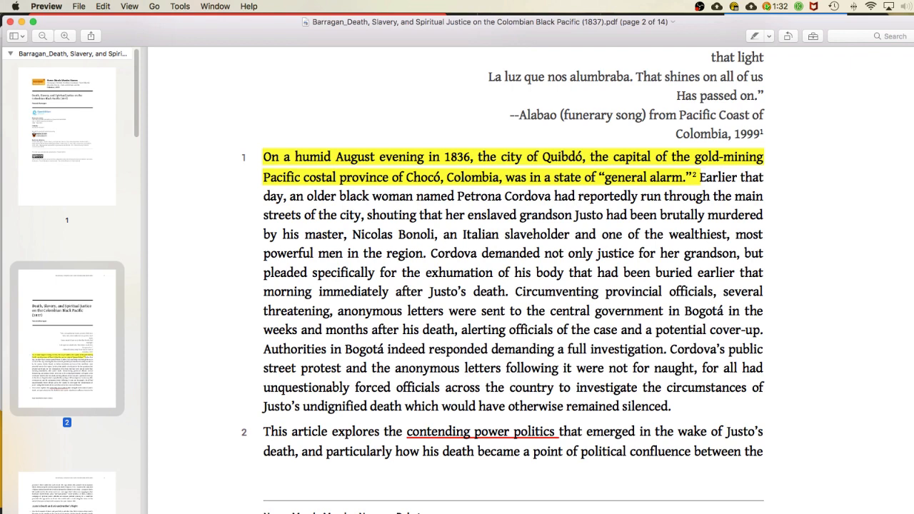
Switch to Zotero, extract the annotations from the article's attached PDF with ZotFile, and view the first quotation in the extracted note.
key(super+Tab)
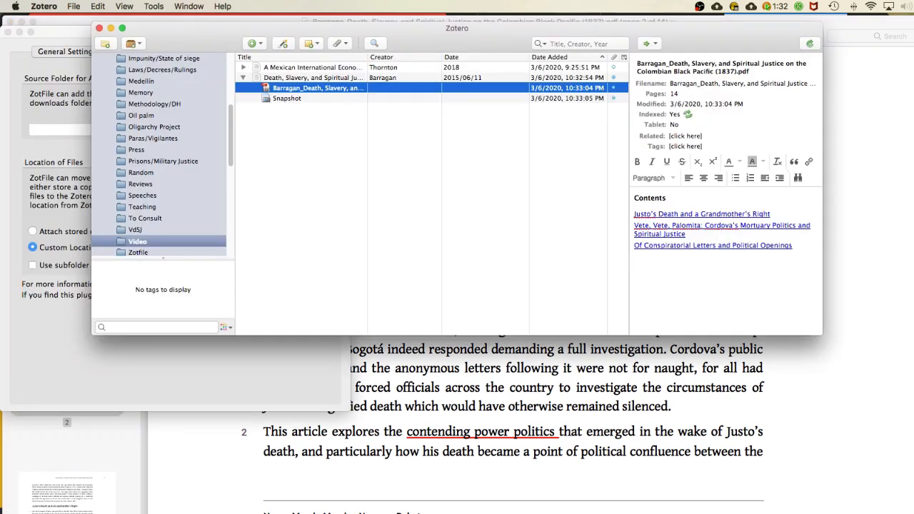
right_click(274, 92)
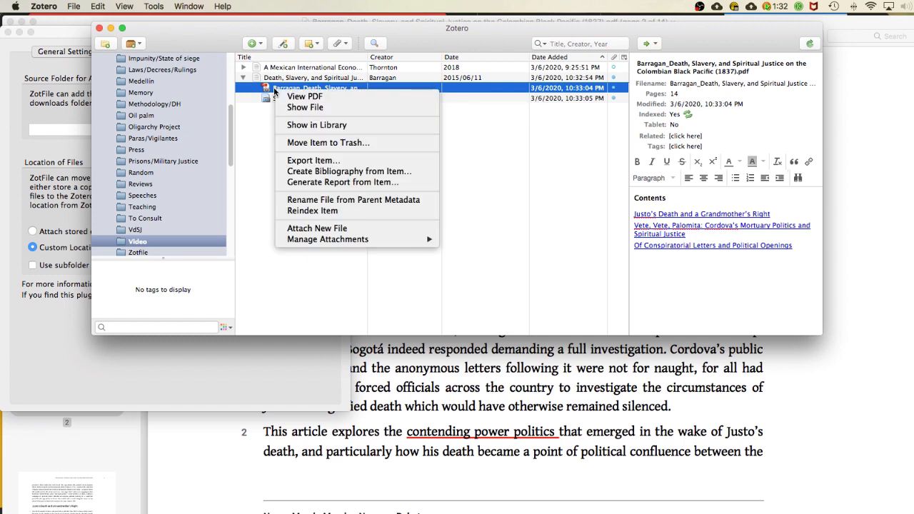
mouse_move(339, 246)
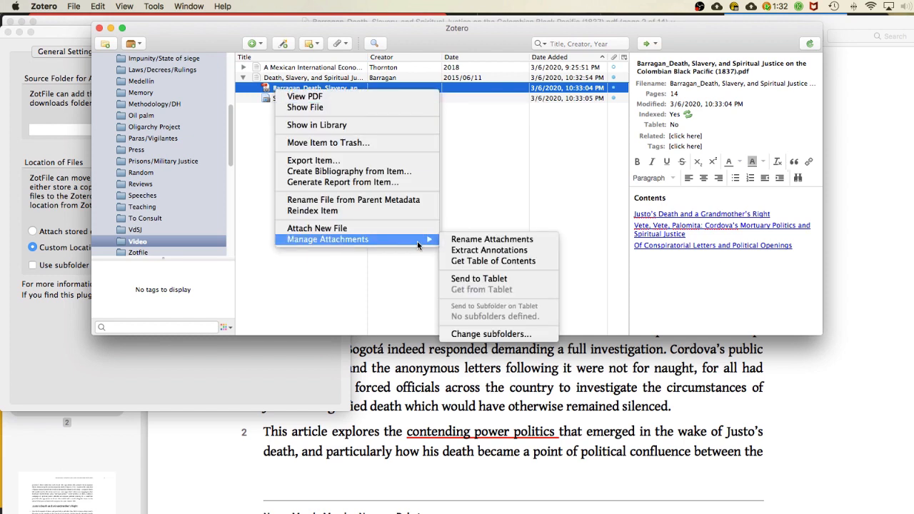
click(456, 250)
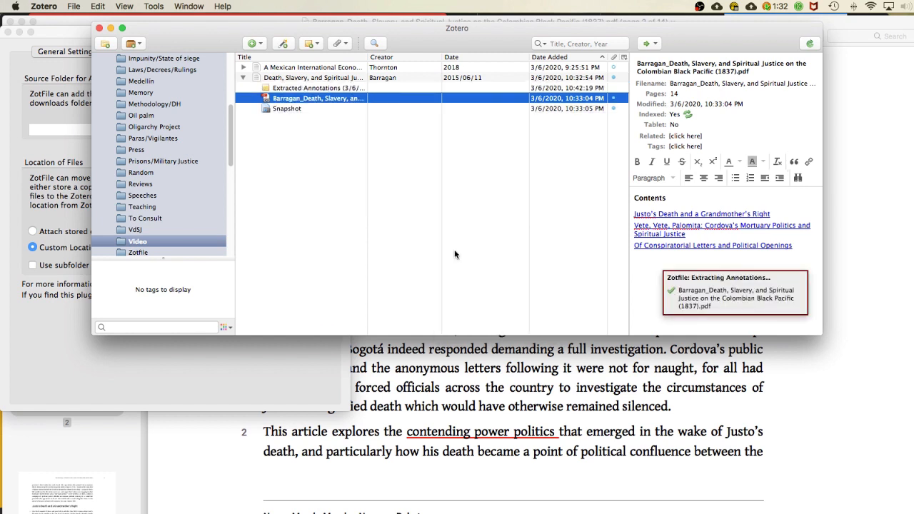
click(323, 86)
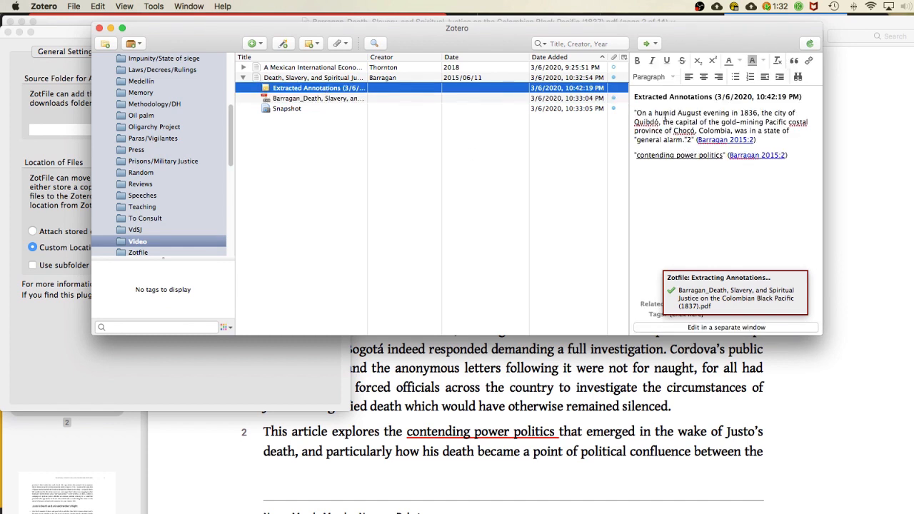
drag(634, 112, 779, 139)
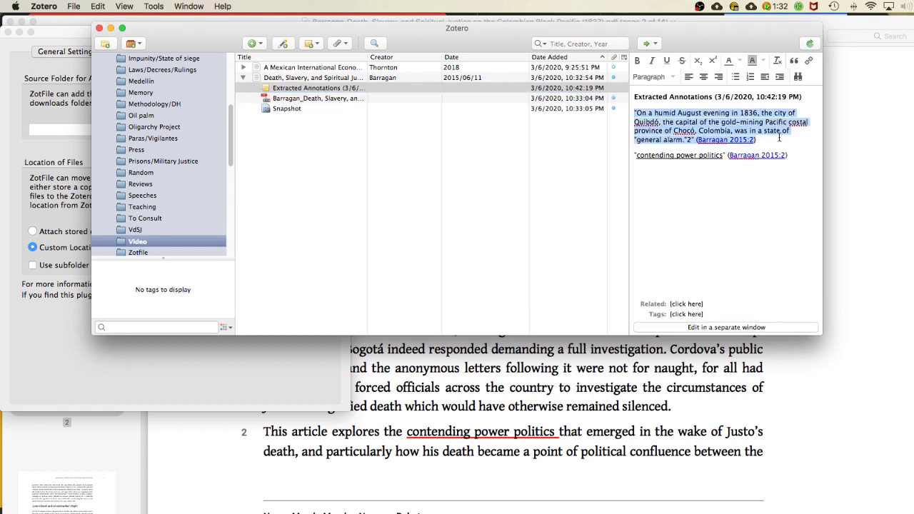
Follow the citation link after the first quotation in the extracted annotations note to open the PDF at the cited page.
click(726, 140)
click(727, 140)
click(727, 140)
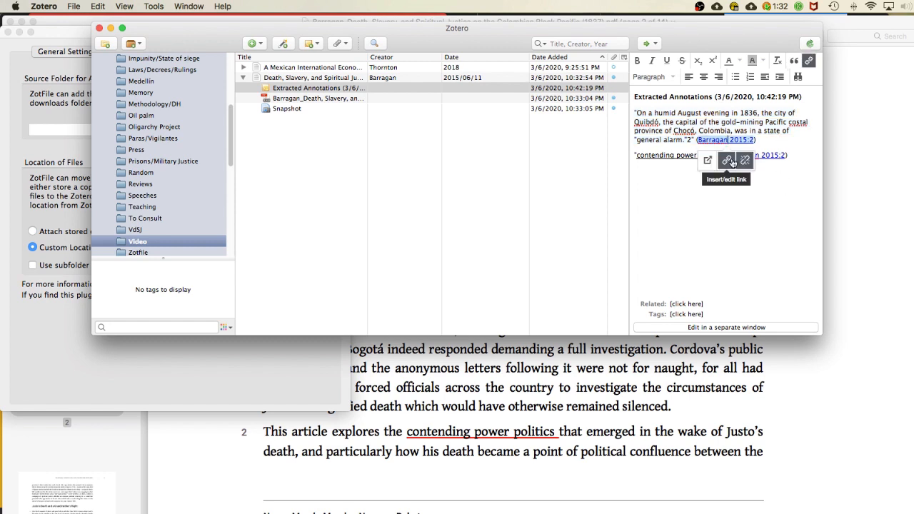
click(725, 161)
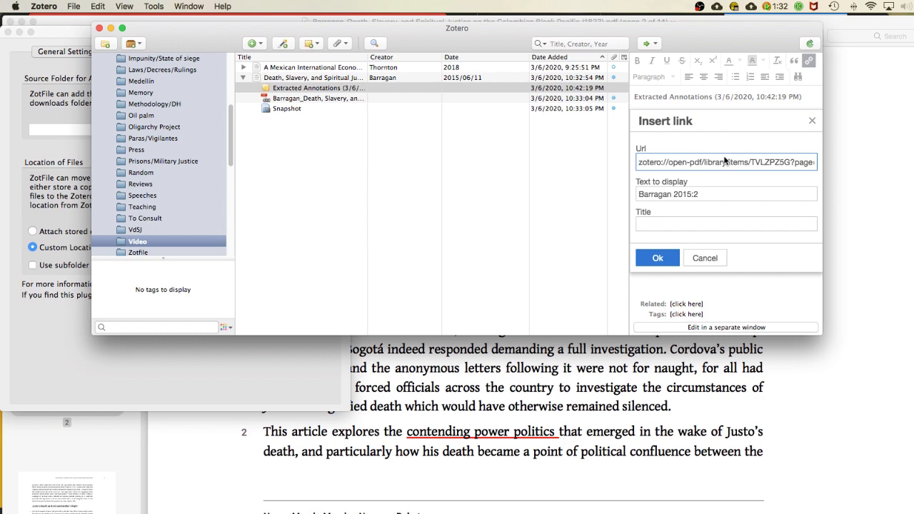
click(704, 258)
click(708, 164)
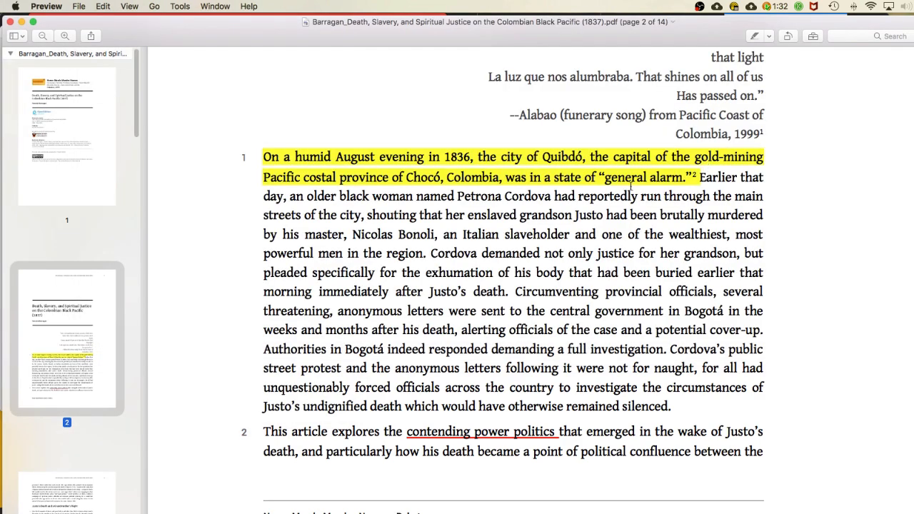